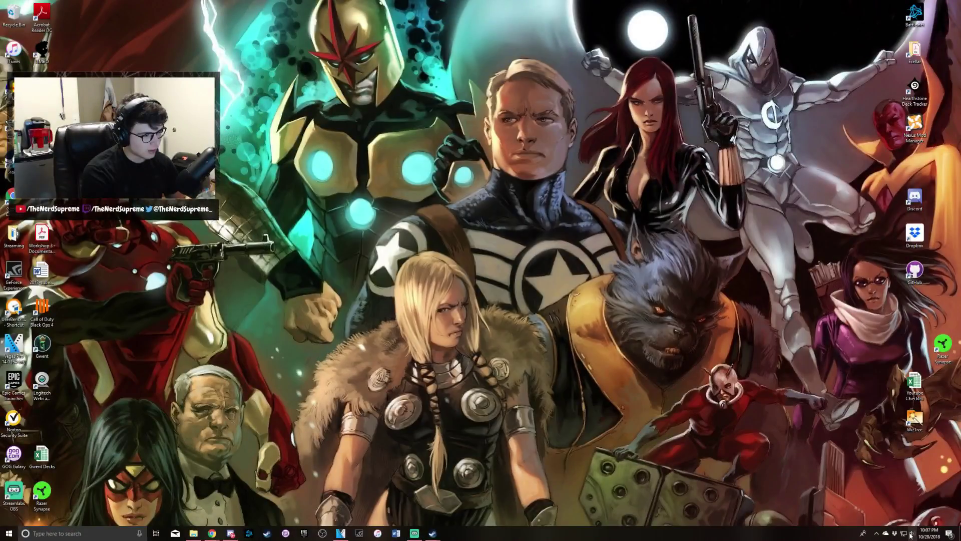
Open the Sound window's Recording devices and the Yeti Stereo Microphone's properties.
{"action": "left_click", "coordinate": [906, 534]}
{"action": "right_click", "coordinate": [911, 534]}
{"action": "left_click", "coordinate": [882, 511]}
{"action": "mouse_move", "coordinate": [99, 41]}
{"action": "left_mouse_down"}
{"action": "mouse_move", "coordinate": [135, 251]}
{"action": "mouse_move", "coordinate": [126, 227]}
{"action": "left_mouse_up"}
{"action": "left_click", "coordinate": [113, 258]}
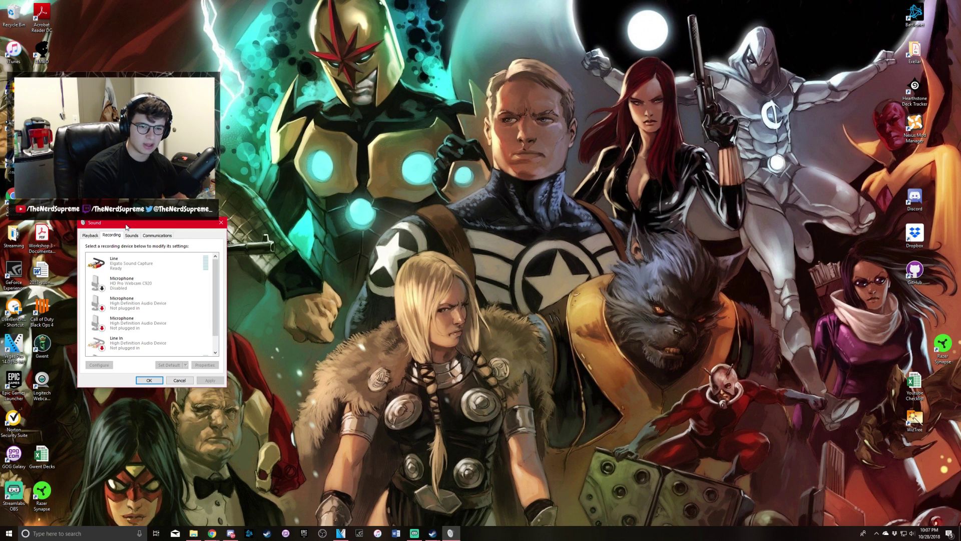
{"action": "scroll", "coordinate": [153, 311], "scroll_direction": "down", "scroll_amount": 1}
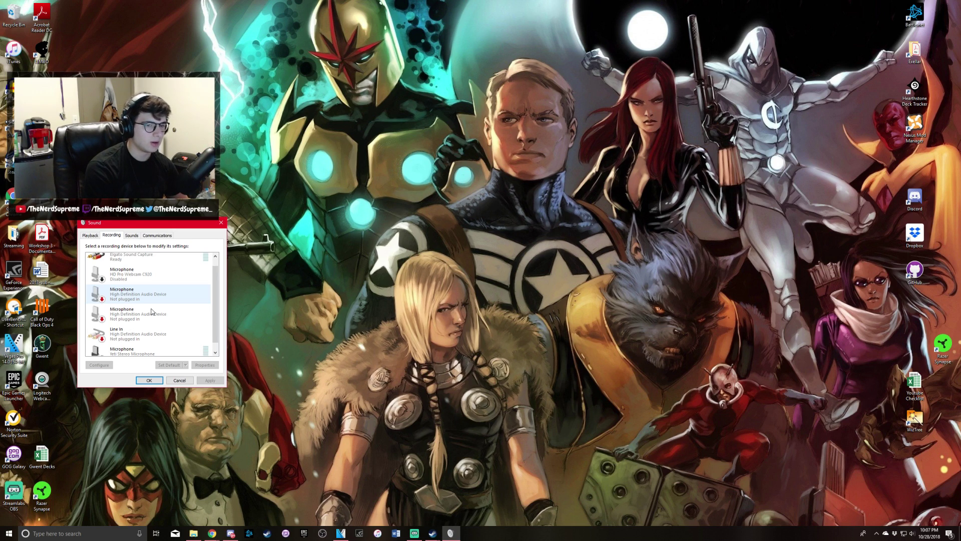
{"action": "scroll", "coordinate": [152, 311], "scroll_direction": "down", "scroll_amount": 1}
{"action": "right_click", "coordinate": [142, 351]}
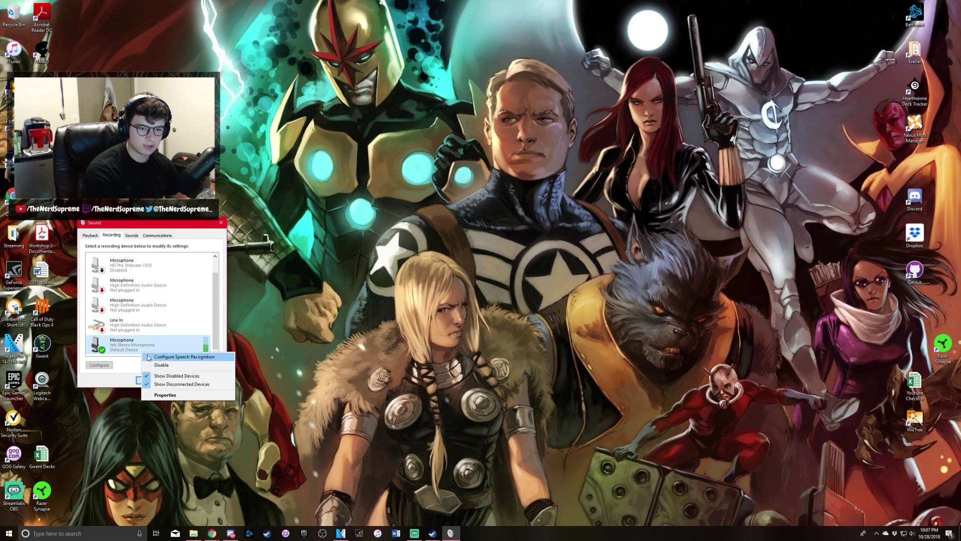
{"action": "left_click", "coordinate": [166, 395]}
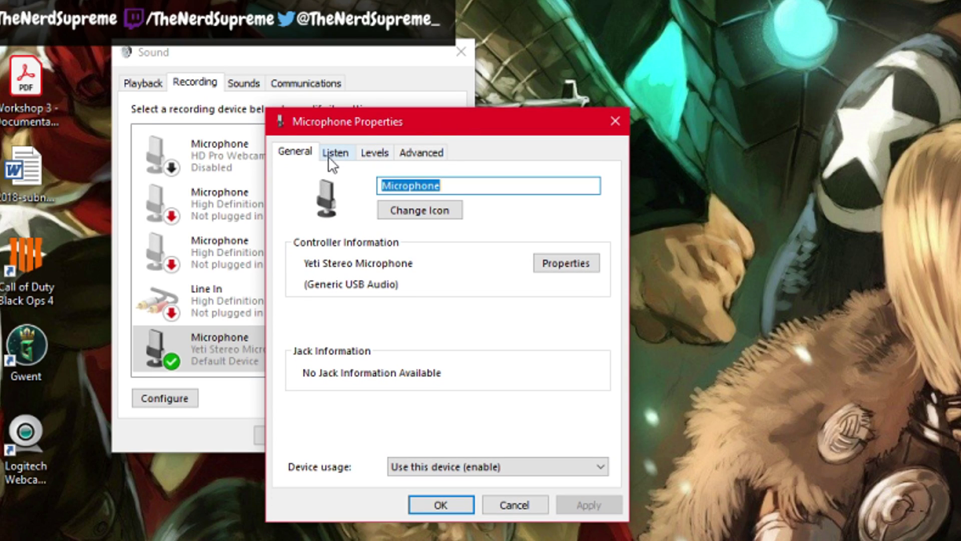
Enable 'Listen to this device' on the Yeti microphone's Listen tab and apply it.
{"action": "left_click", "coordinate": [335, 155]}
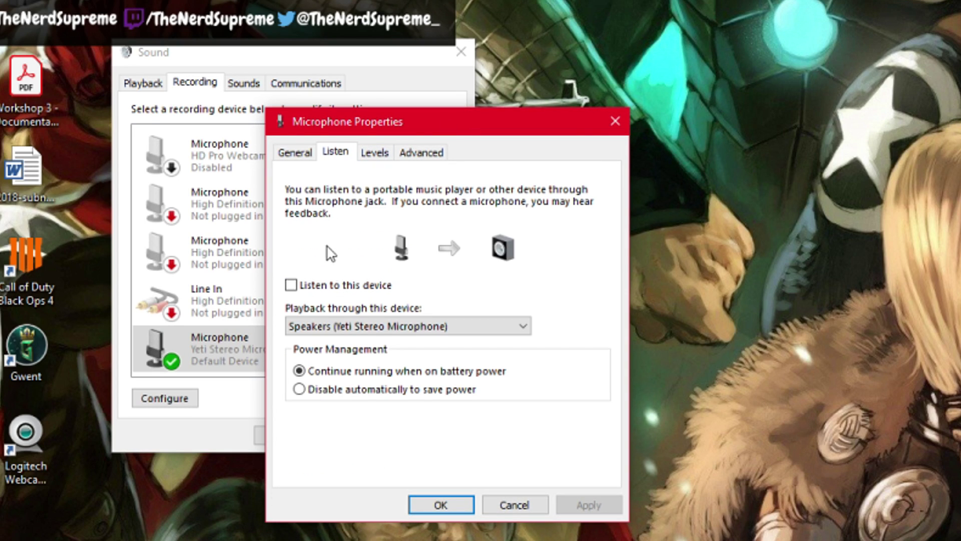
{"action": "left_click", "coordinate": [291, 286]}
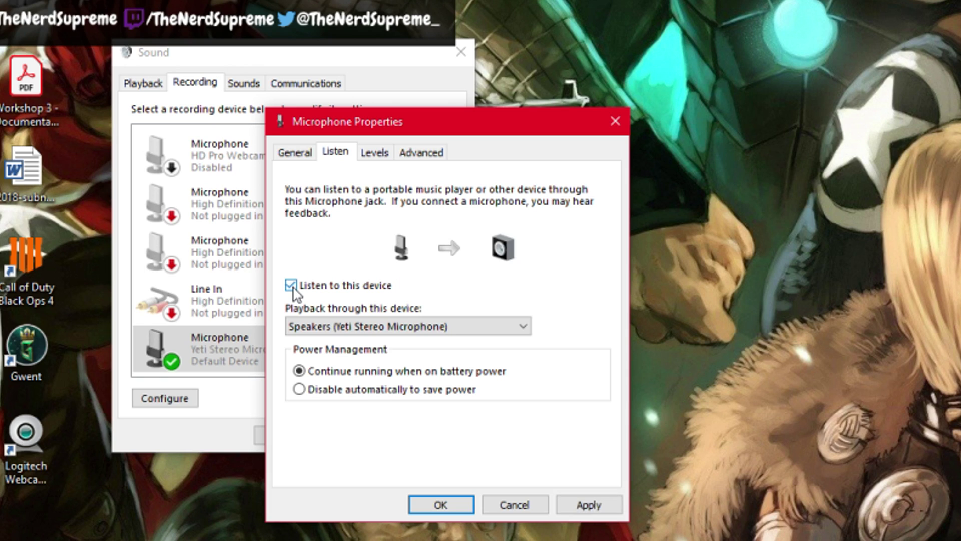
{"action": "left_click", "coordinate": [292, 285]}
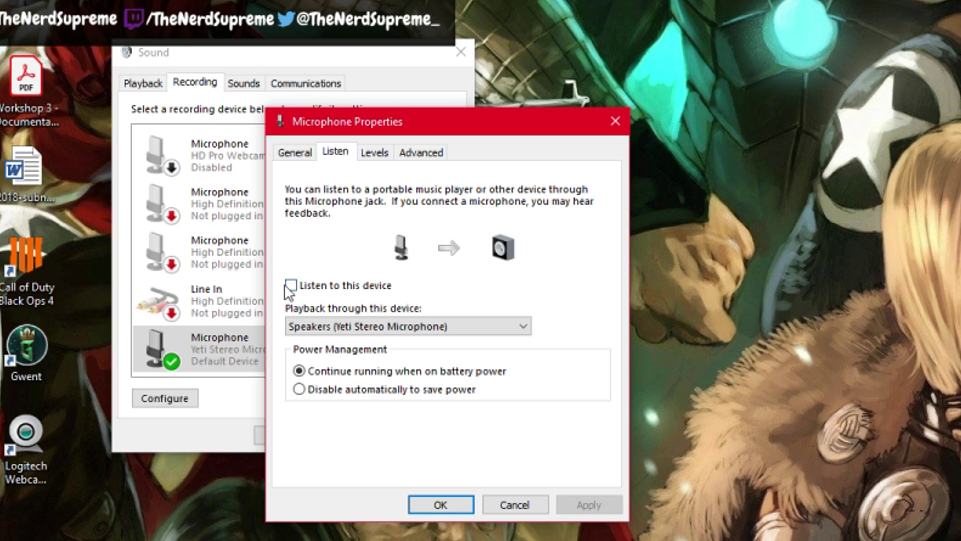
{"action": "left_click", "coordinate": [292, 285]}
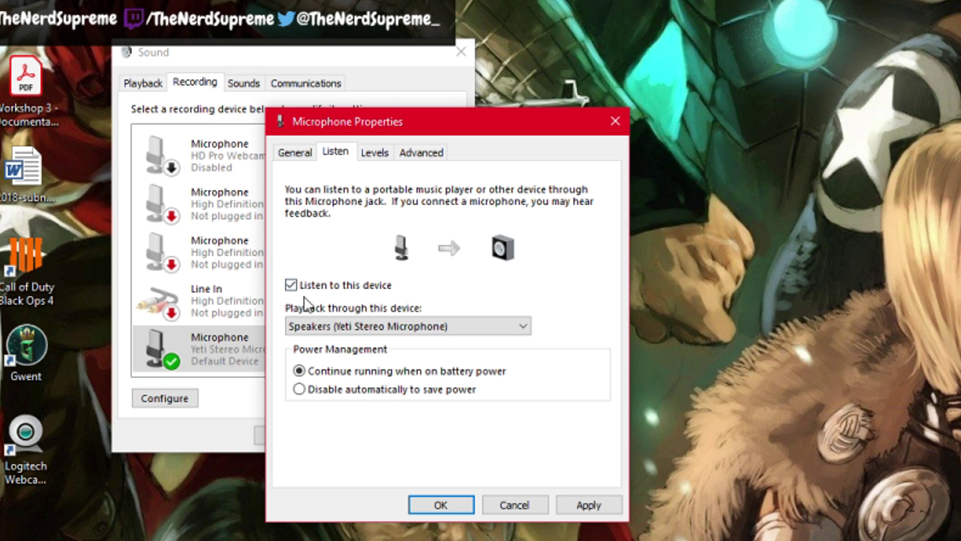
{"action": "left_click", "coordinate": [583, 506]}
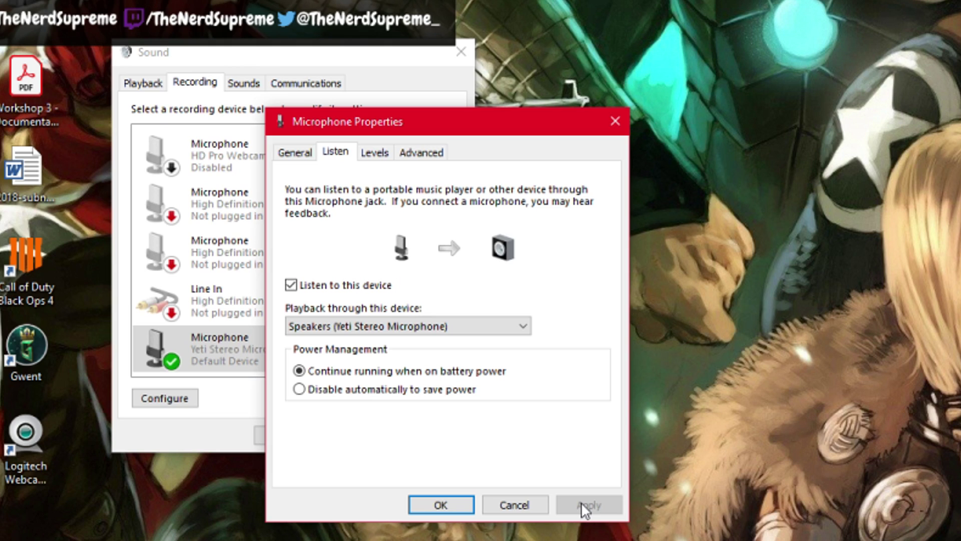
Switch 'Listen to this device' back off, apply it, and move the dialog aside.
{"action": "left_click", "coordinate": [290, 285]}
{"action": "left_click", "coordinate": [589, 505]}
{"action": "left_click_drag", "start_coordinate": [449, 132], "coordinate": [483, 117]}
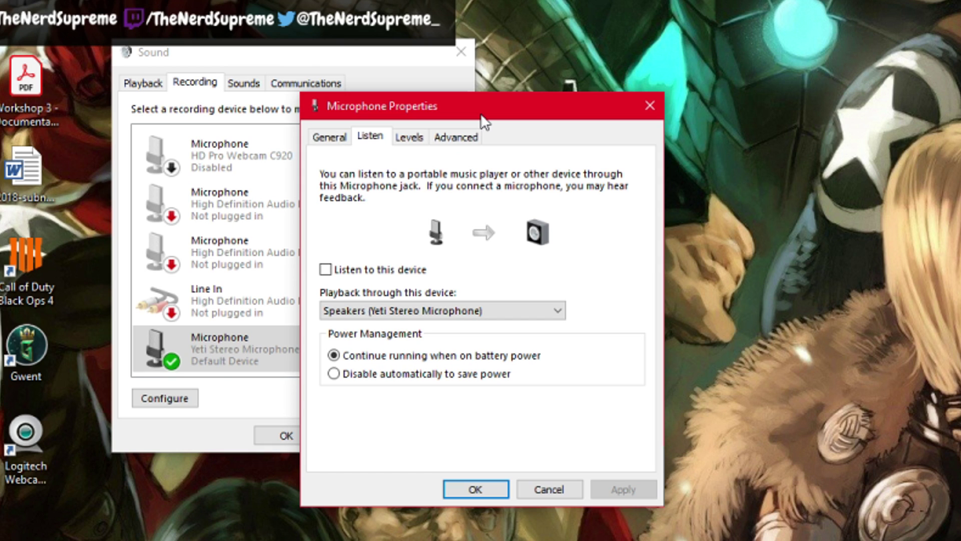
{"action": "left_click_drag", "start_coordinate": [519, 109], "coordinate": [550, 167]}
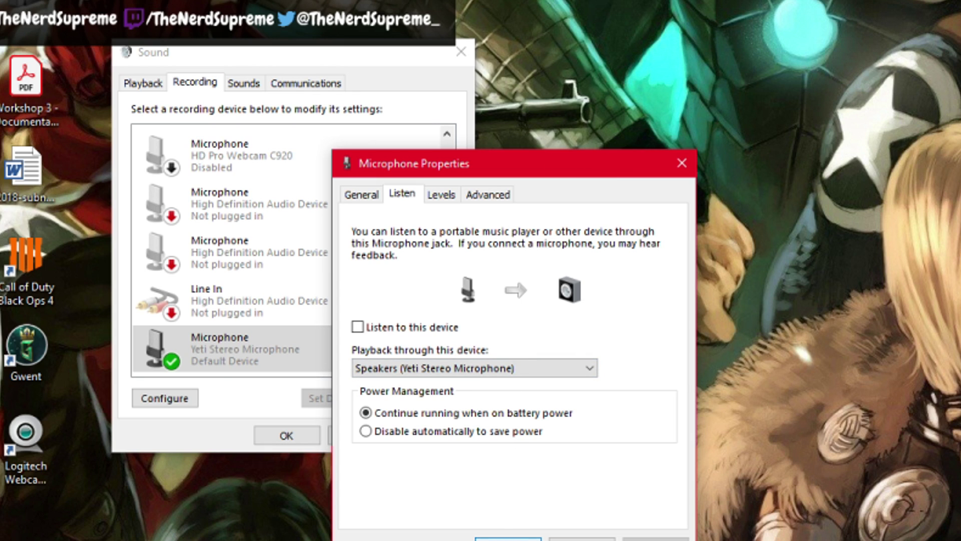
Close the microphone properties and select Speakers (Yeti Stereo Microphone) under Playback.
{"action": "left_click", "coordinate": [508, 539]}
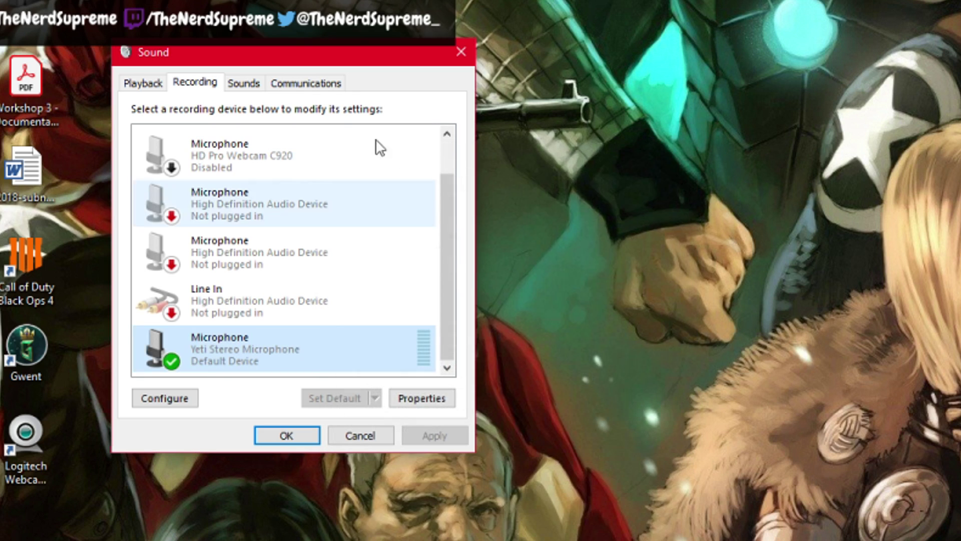
{"action": "left_click", "coordinate": [149, 86]}
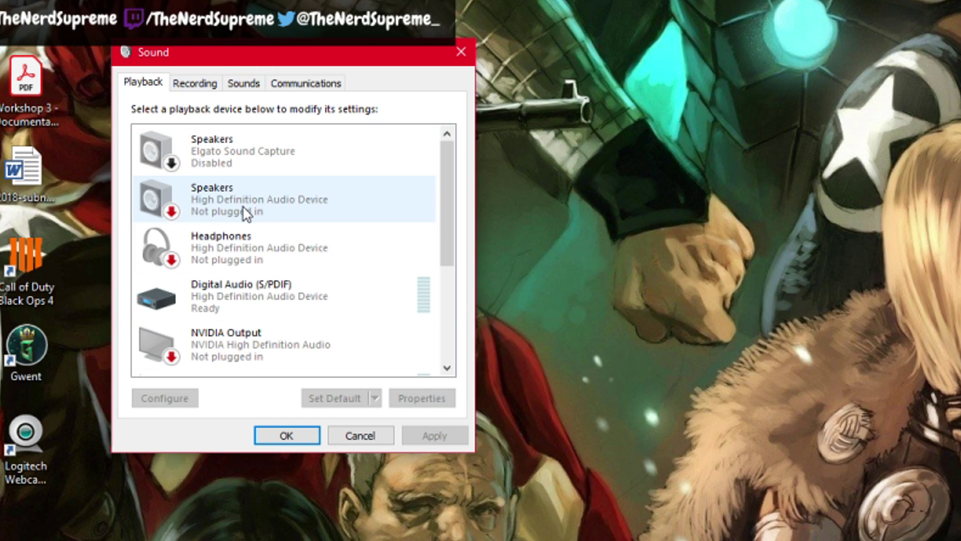
{"action": "scroll", "coordinate": [245, 213], "scroll_direction": "down", "scroll_amount": 1}
{"action": "scroll", "coordinate": [244, 213], "scroll_direction": "down", "scroll_amount": 1}
{"action": "scroll", "coordinate": [248, 225], "scroll_direction": "down", "scroll_amount": 2}
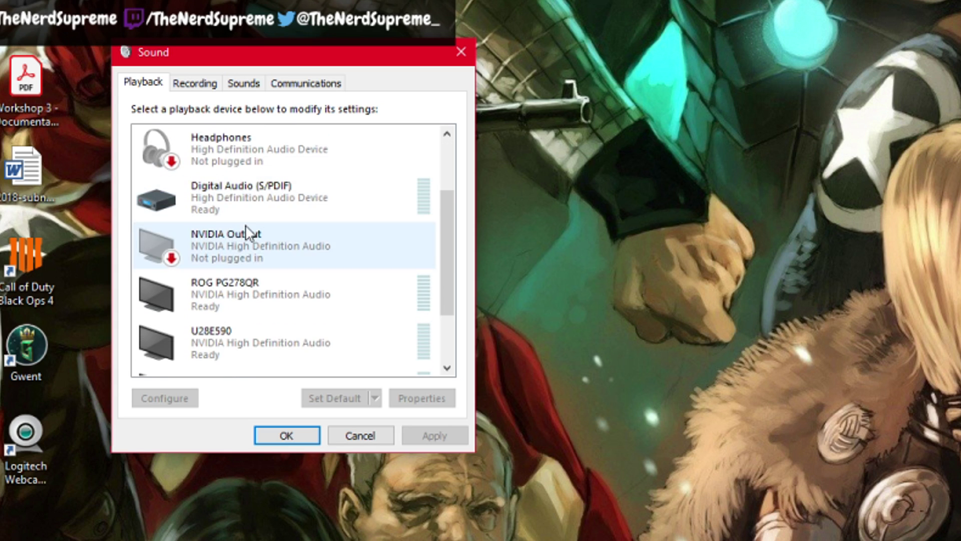
{"action": "scroll", "coordinate": [248, 241], "scroll_direction": "down", "scroll_amount": 2}
{"action": "scroll", "coordinate": [255, 279], "scroll_direction": "down", "scroll_amount": 1}
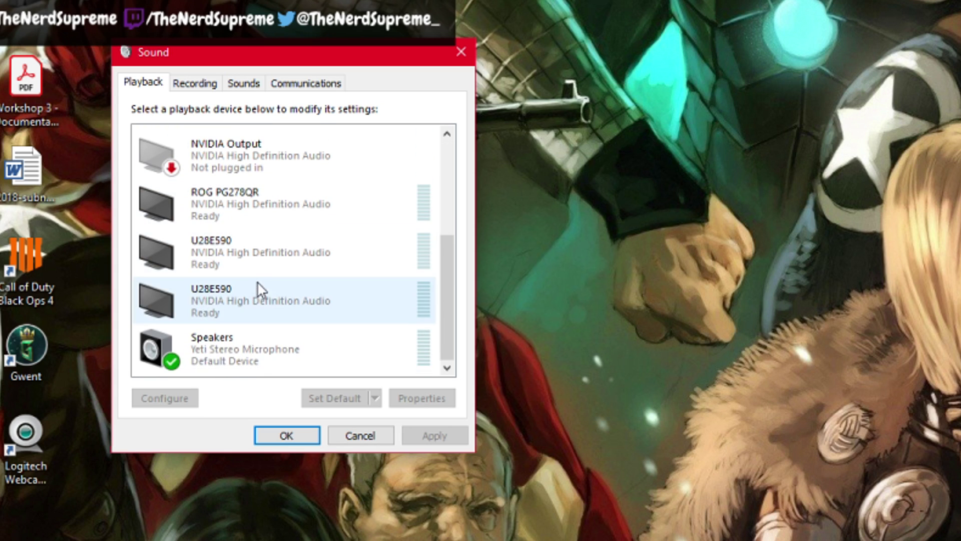
{"action": "left_click", "coordinate": [248, 342]}
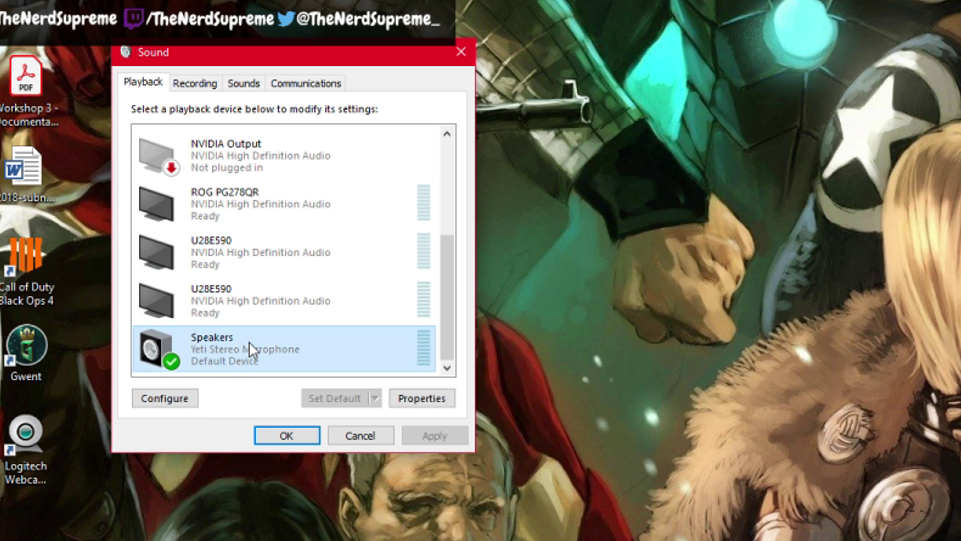
Unmute the Microphone level on the Yeti speakers' Levels tab, confirm, and close Sound.
{"action": "left_click", "coordinate": [421, 400]}
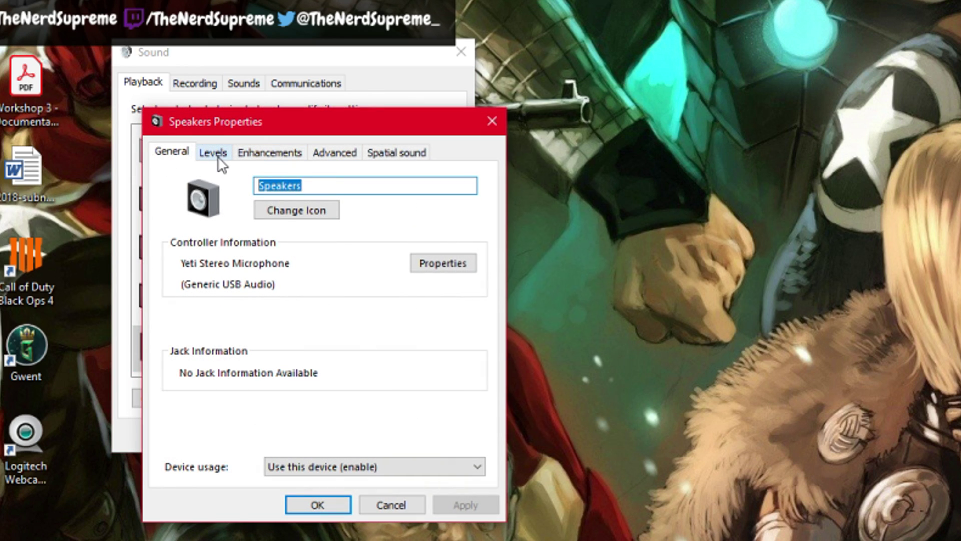
{"action": "left_click", "coordinate": [213, 153]}
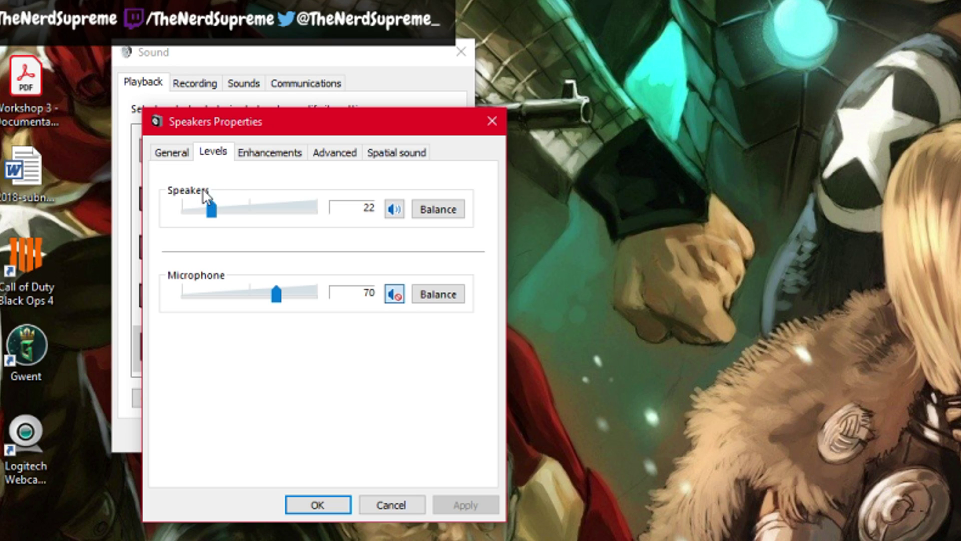
{"action": "left_click", "coordinate": [395, 295]}
{"action": "left_click", "coordinate": [329, 502]}
{"action": "left_click", "coordinate": [455, 51]}
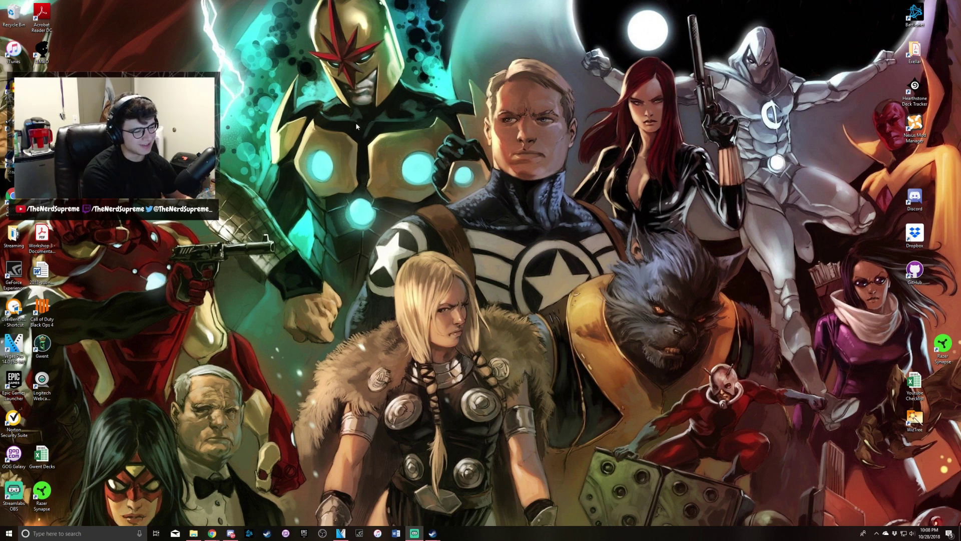
{"action": "right_click", "coordinate": [292, 323]}
{"action": "left_click", "coordinate": [242, 324]}
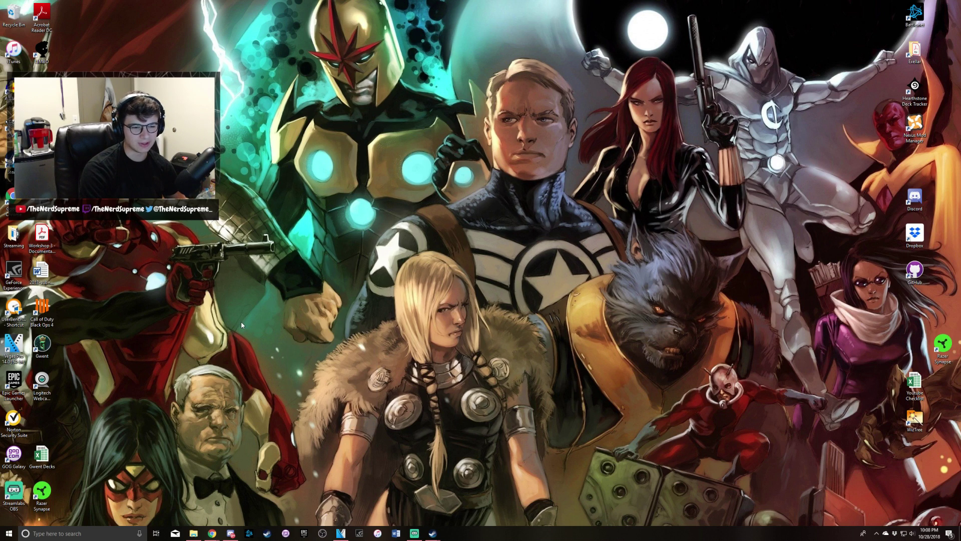